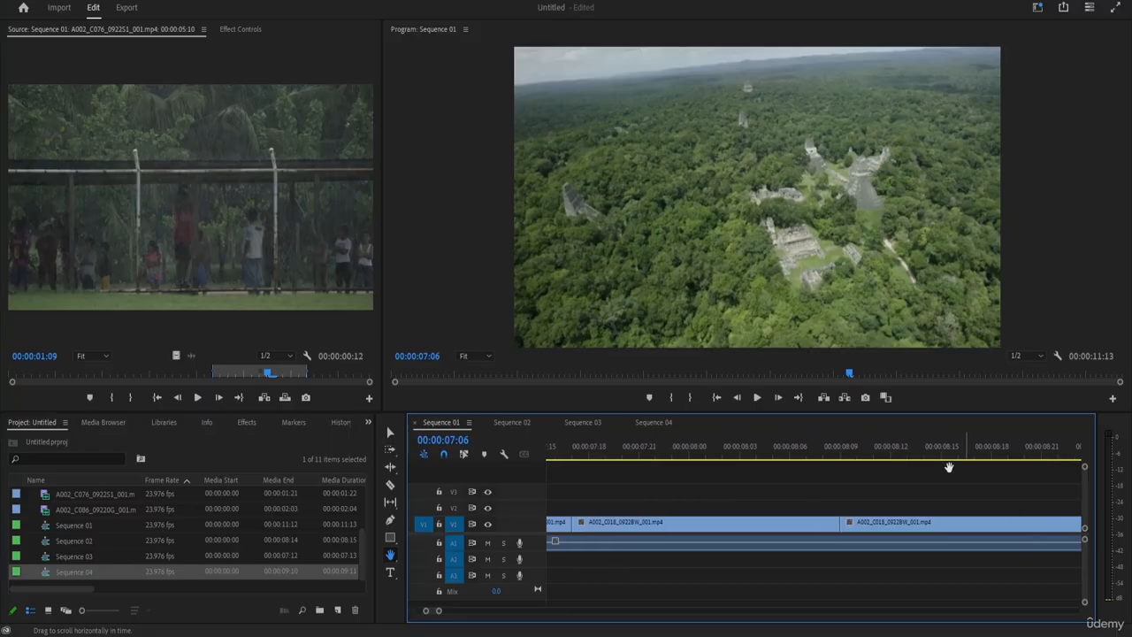
Inspect the clips along the Sequence 01 timeline around the playhead with the Hand tool.
left_click_drag(1022, 475, 651, 513)
left_click_drag(909, 513, 799, 548)
left_click_drag(699, 553, 889, 584)
left_click_drag(632, 556, 793, 568)
left_click_drag(573, 534, 625, 537)
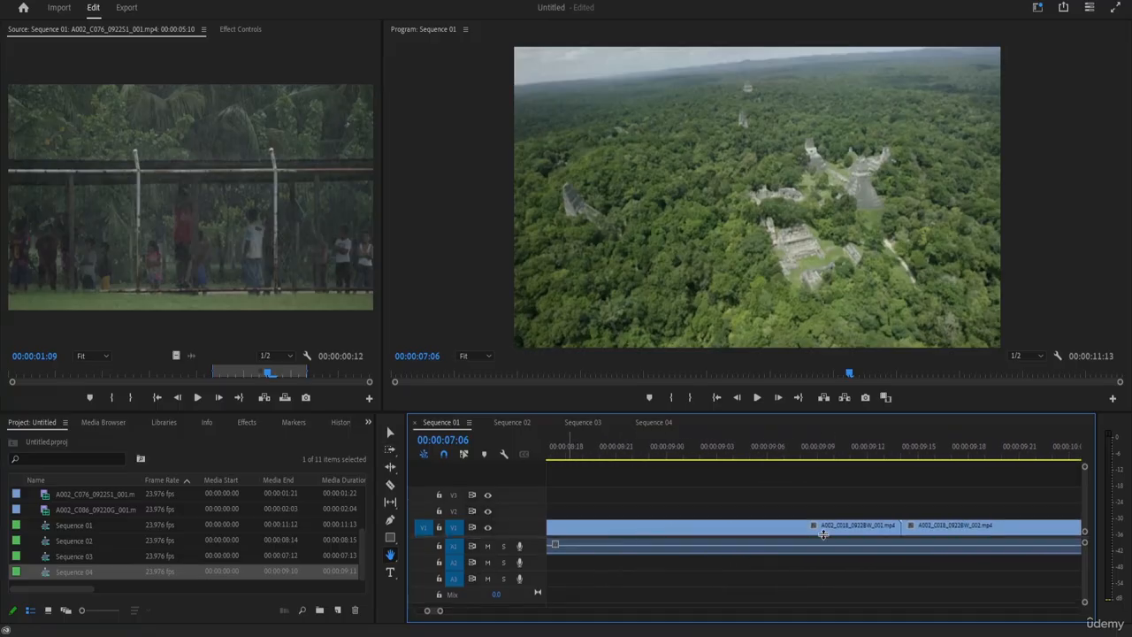
left_click_drag(791, 502, 996, 508)
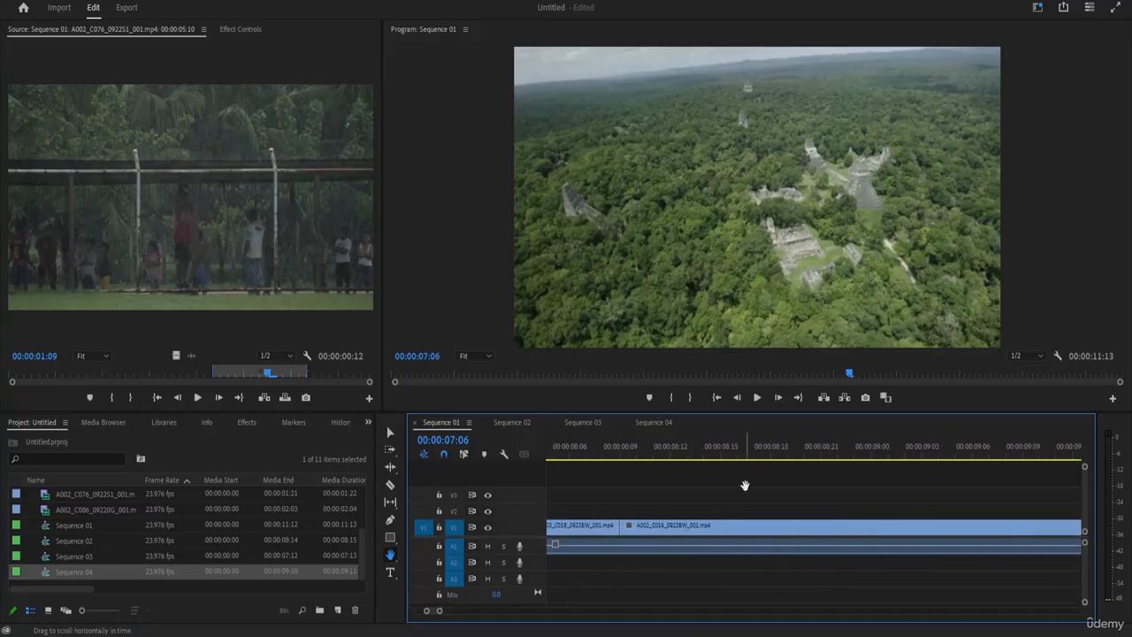
left_click_drag(746, 486, 927, 498)
left_click_drag(624, 504, 936, 529)
left_click_drag(770, 195, 920, 233)
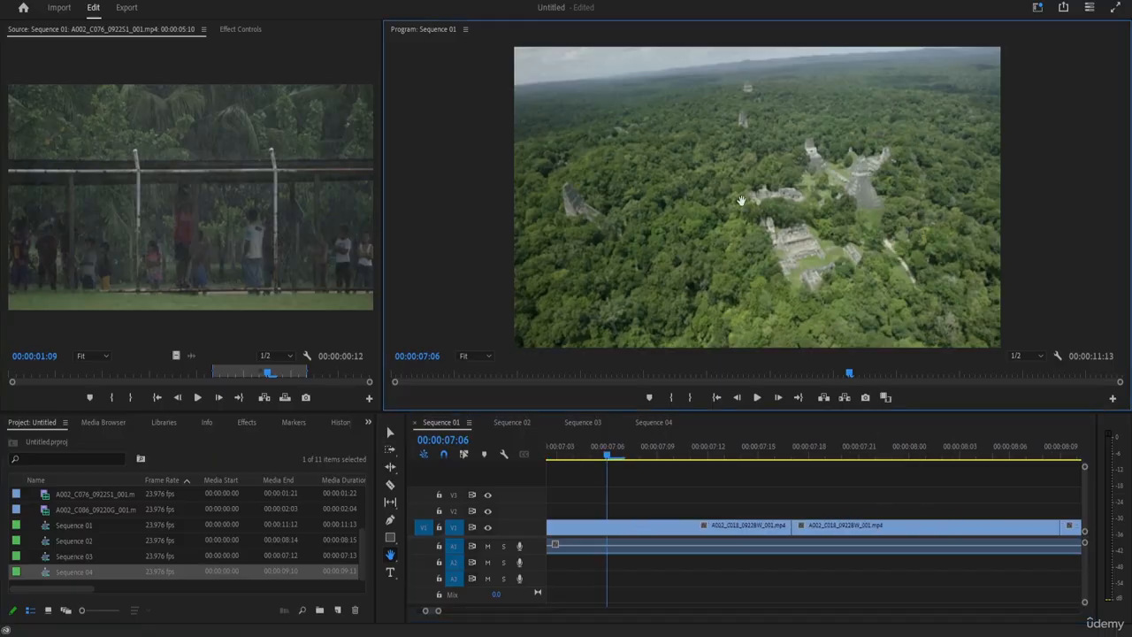
left_click(297, 202)
left_click(677, 223)
left_click_drag(683, 513, 911, 571)
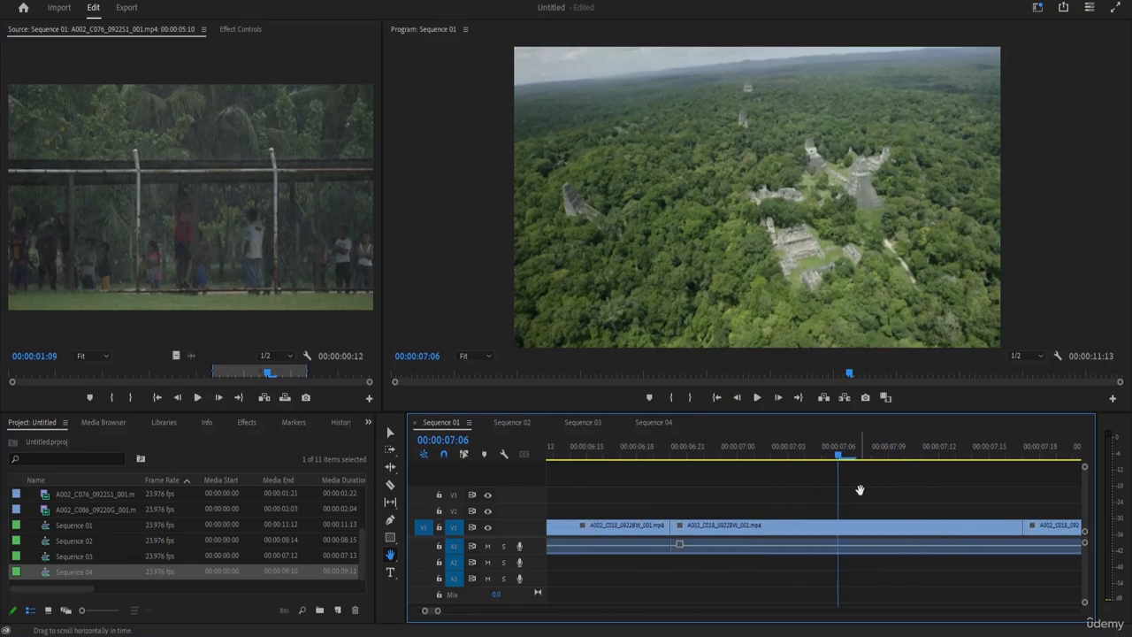
left_click_drag(861, 487, 955, 501)
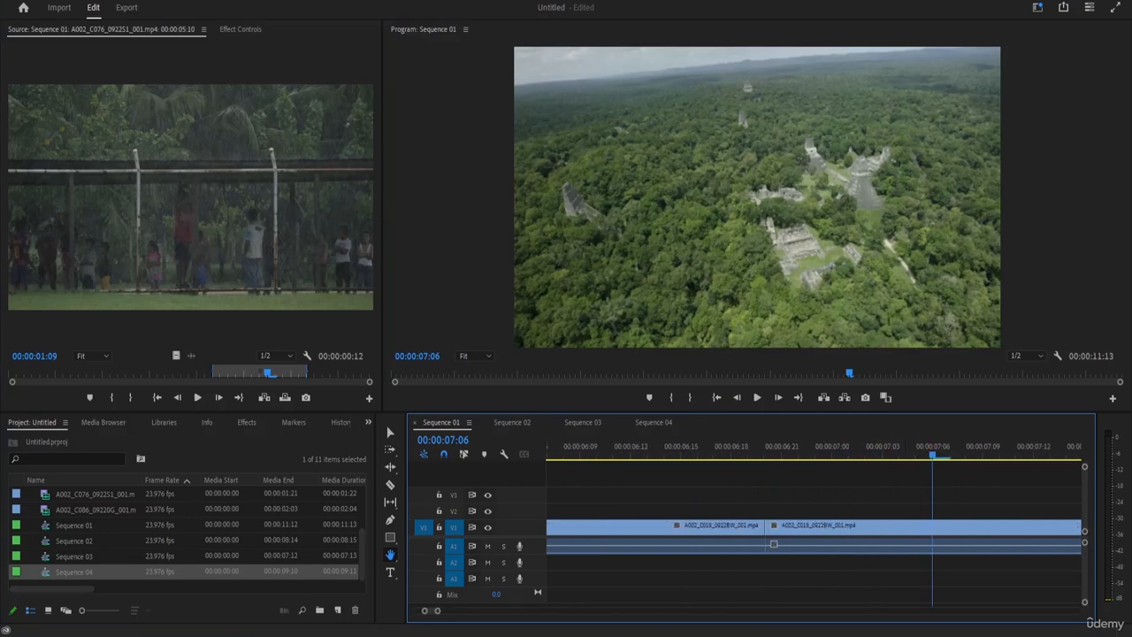
Activate the Type tool and try selecting and deselecting the A002_C018_0922BW_001.mp4 clips on V1.
left_click(395, 575)
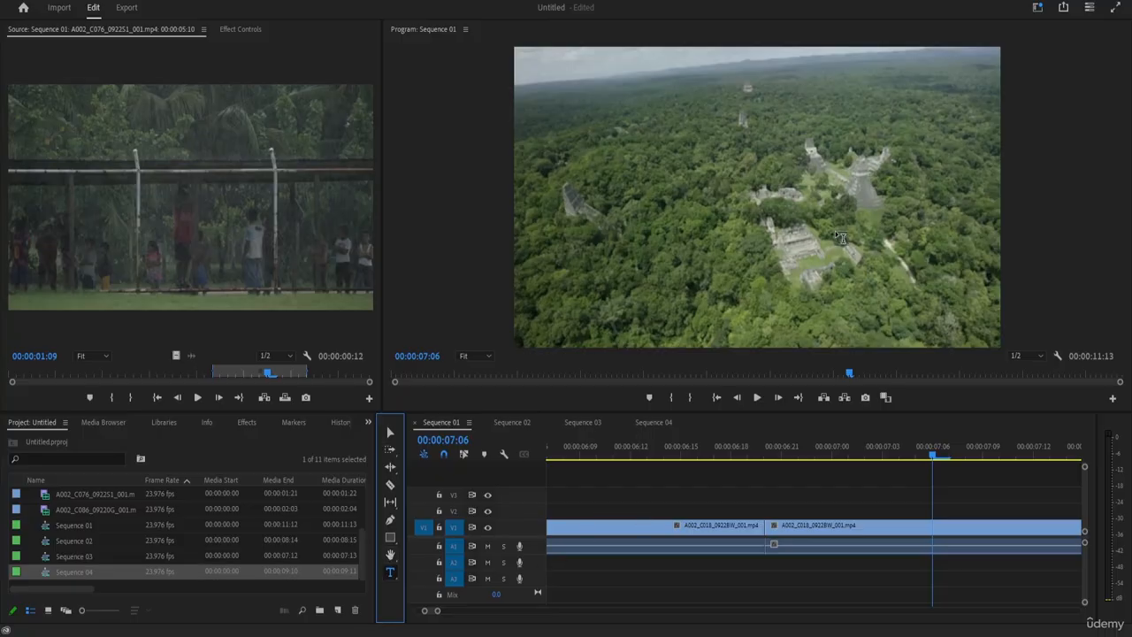
key("h")
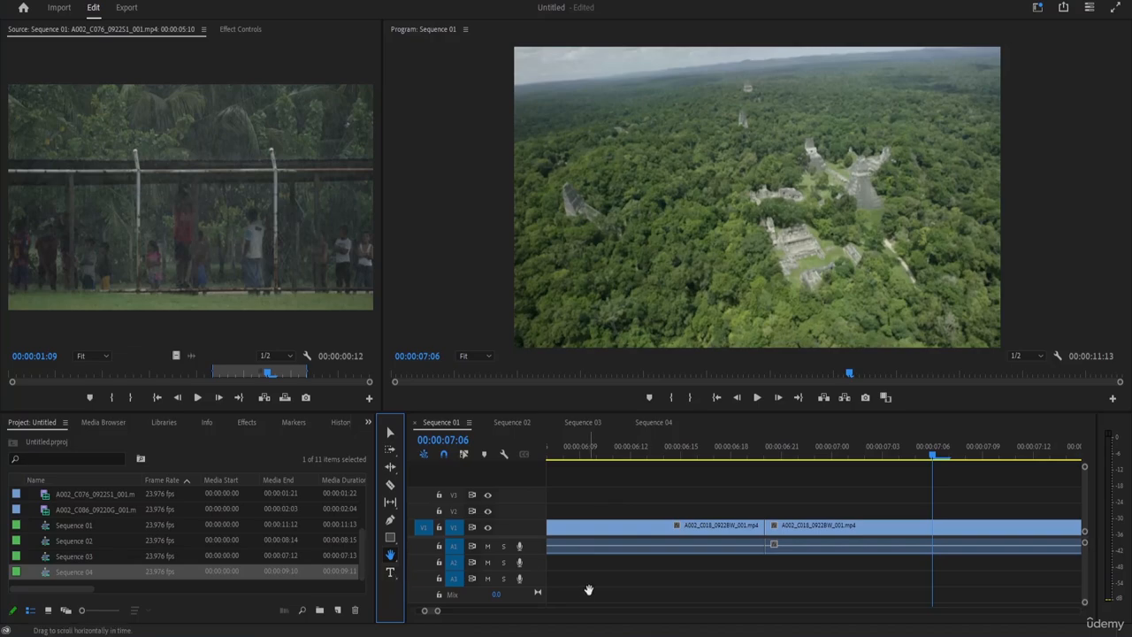
left_click(390, 573)
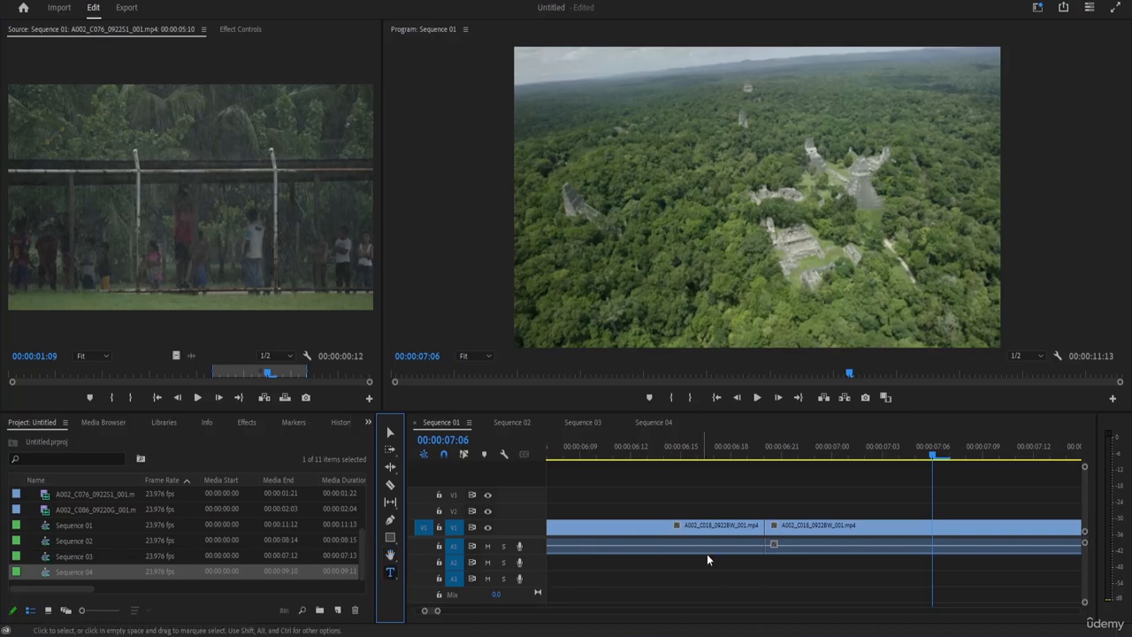
left_click(761, 541)
left_click(812, 532)
left_click(748, 528)
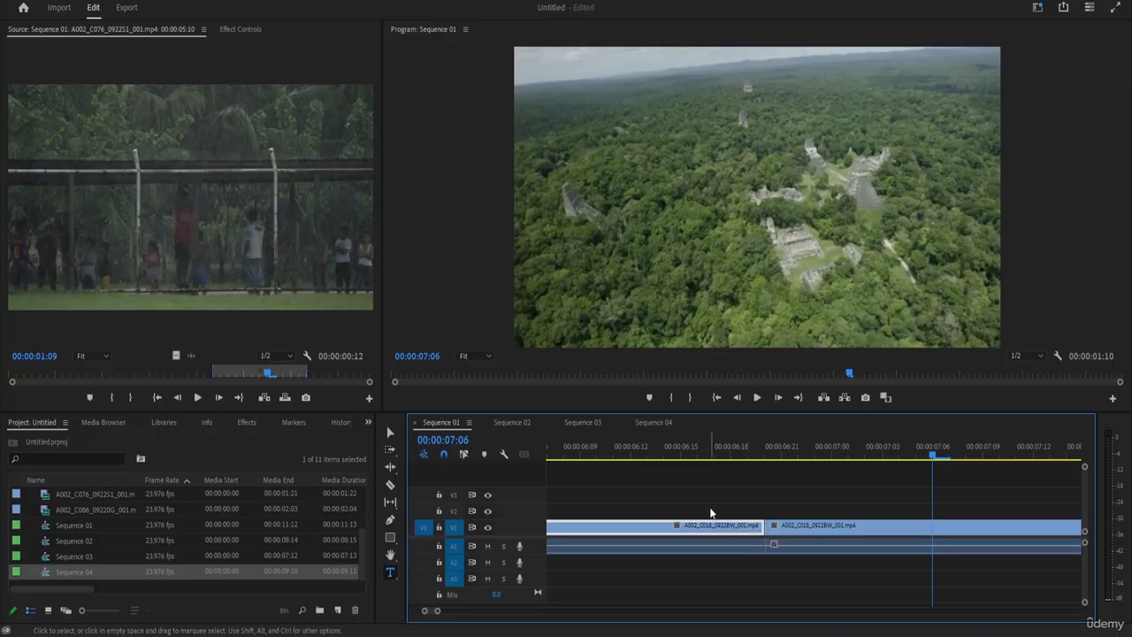
left_click(710, 512)
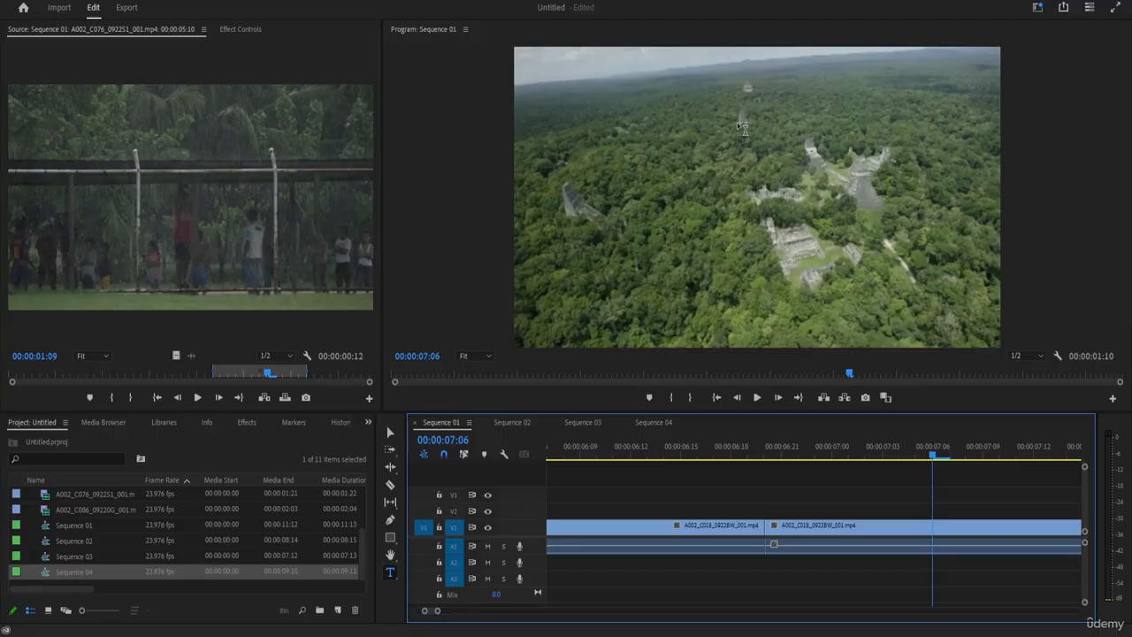
Add two text layers over the jungle shot: "kljhk" at the frame's upper edge and "kgjkhk" near its centre.
left_click(688, 86)
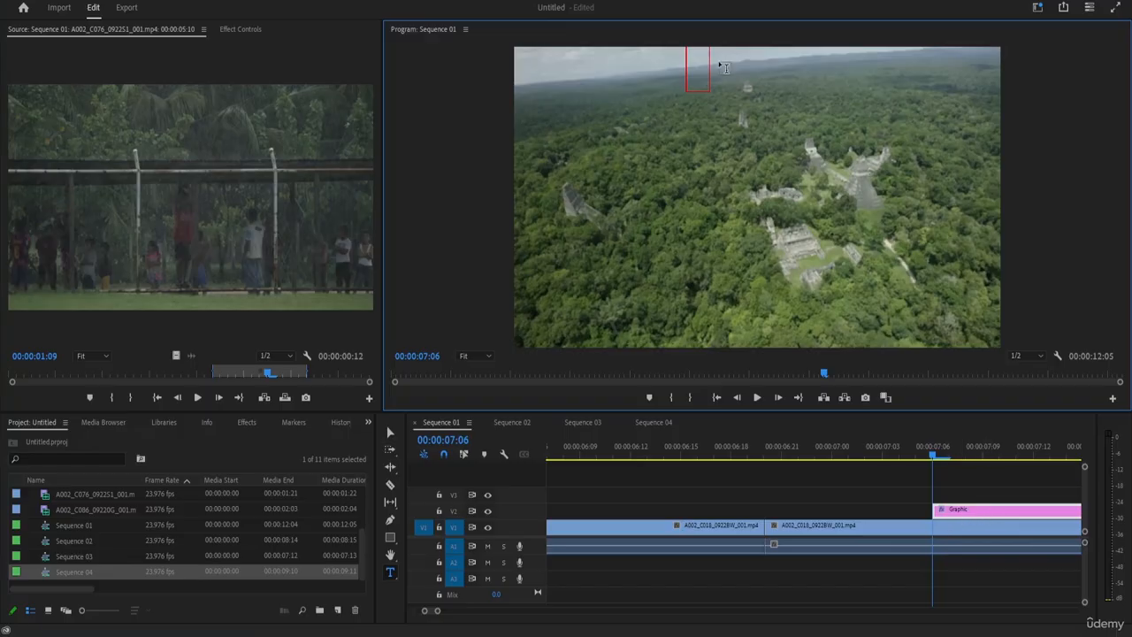
type("kijfik")
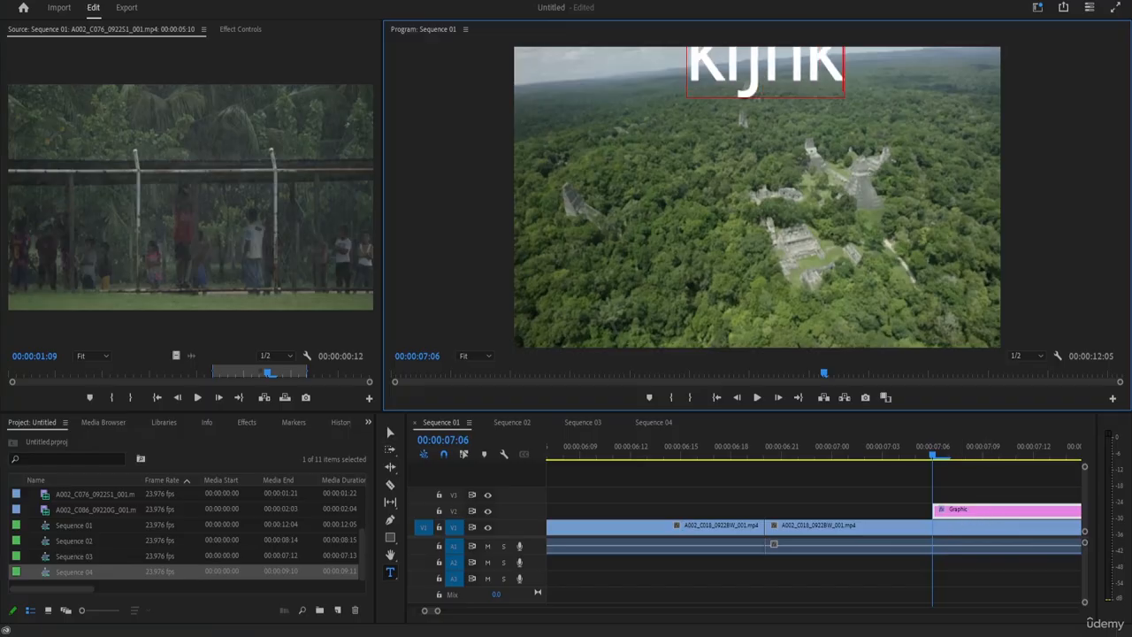
left_click(682, 236)
type("kgjkhk")
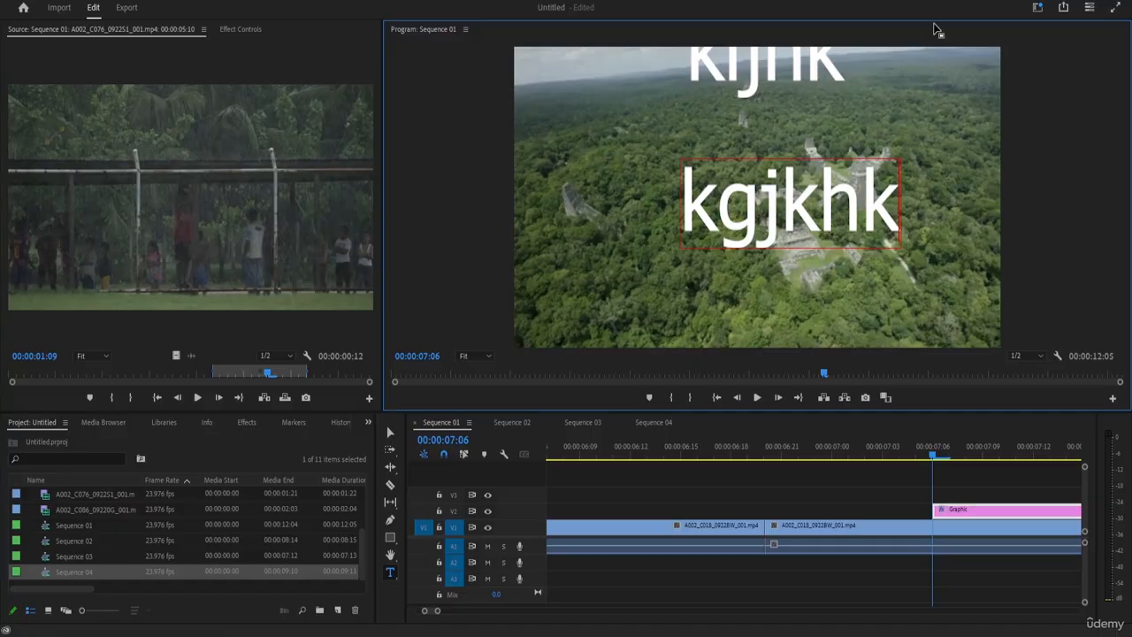
Shrink "kgjkhk" slightly and move it to the frame's left side, and move "kljhk" to the upper right.
left_click(390, 430)
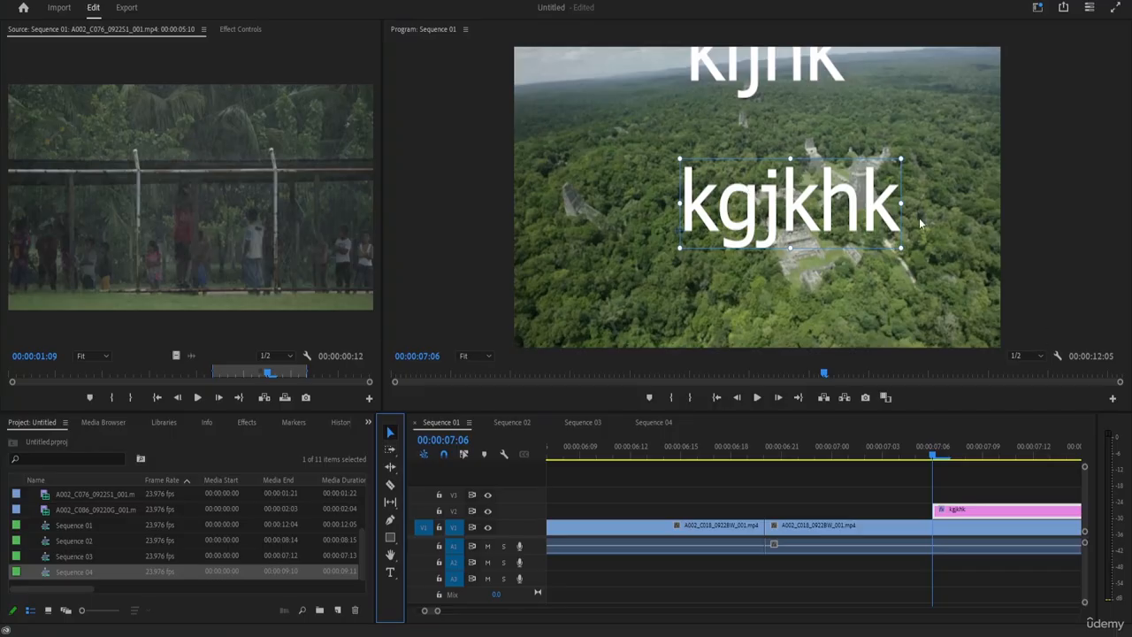
left_click(900, 251)
left_click_drag(900, 250, 822, 244)
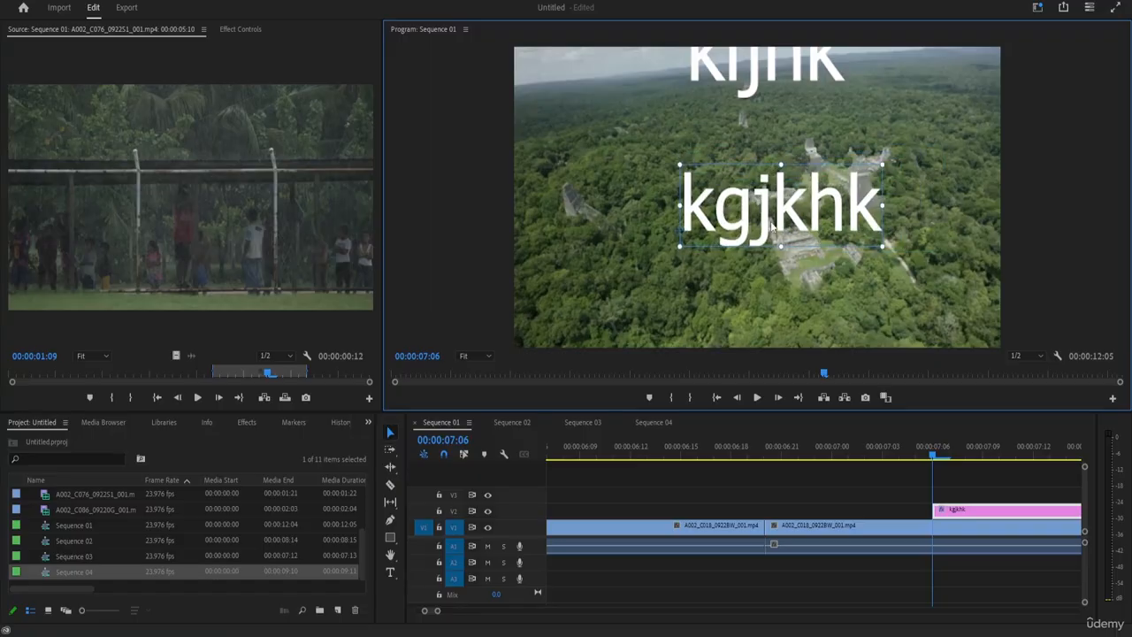
left_click_drag(828, 205, 681, 176)
left_click_drag(797, 84, 924, 144)
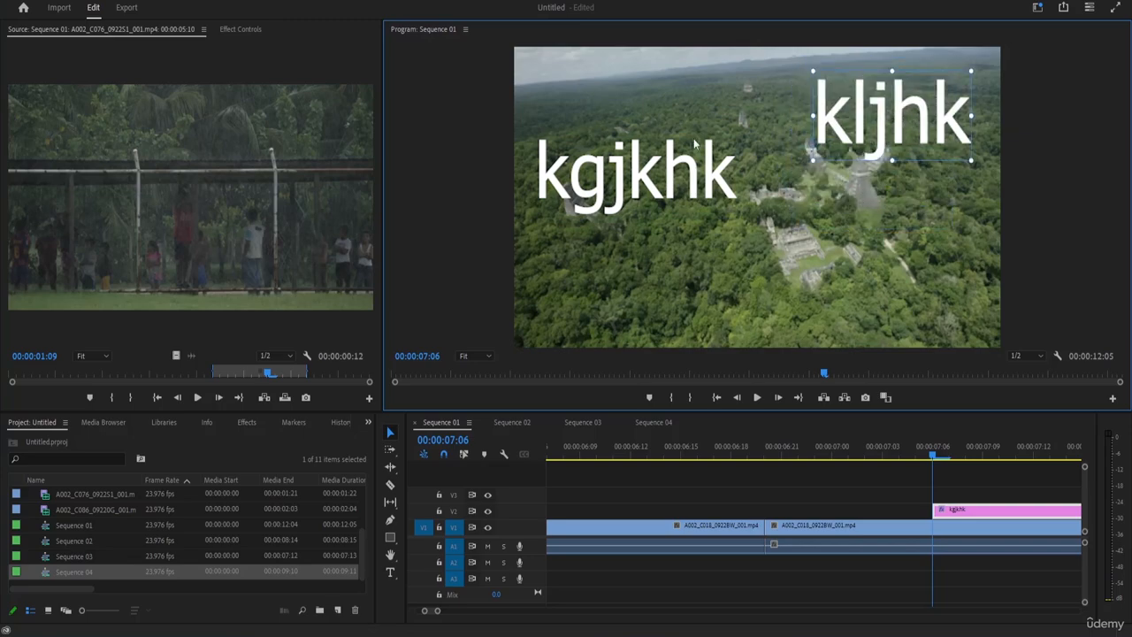
Slightly enlarge "kgjkhk" and place it in the frame's upper-left area, and move "kljhk" to the lower right.
mouse_move(629, 213)
left_mouse_down()
mouse_move(682, 335)
mouse_move(646, 216)
left_mouse_up()
left_click_drag(591, 157, 631, 109)
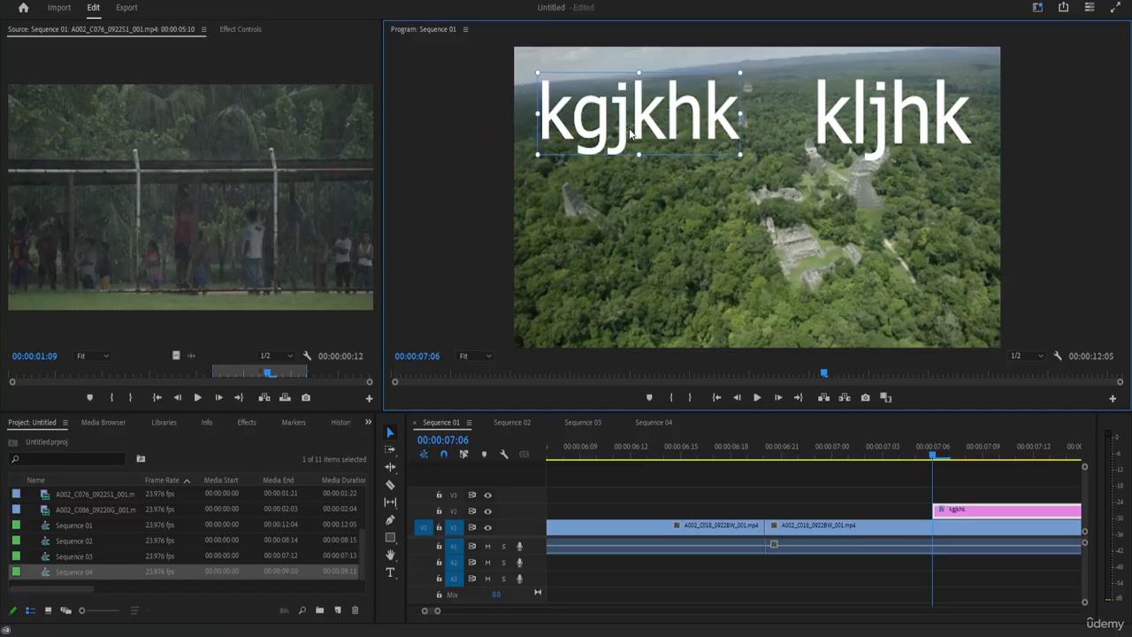
left_click_drag(872, 125, 879, 252)
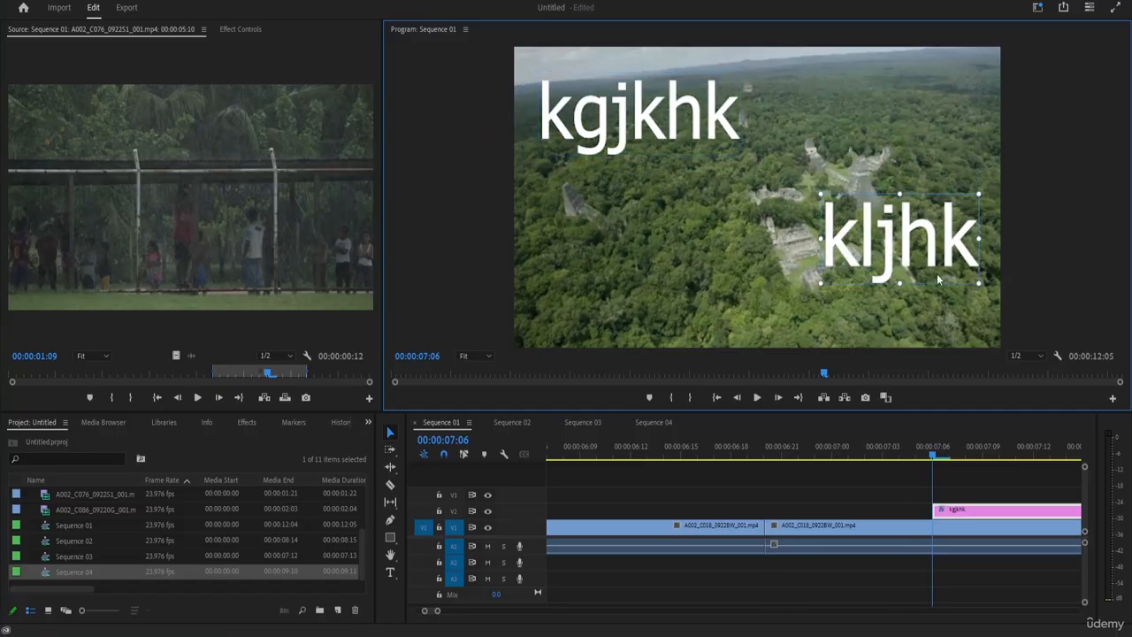
left_click(650, 131)
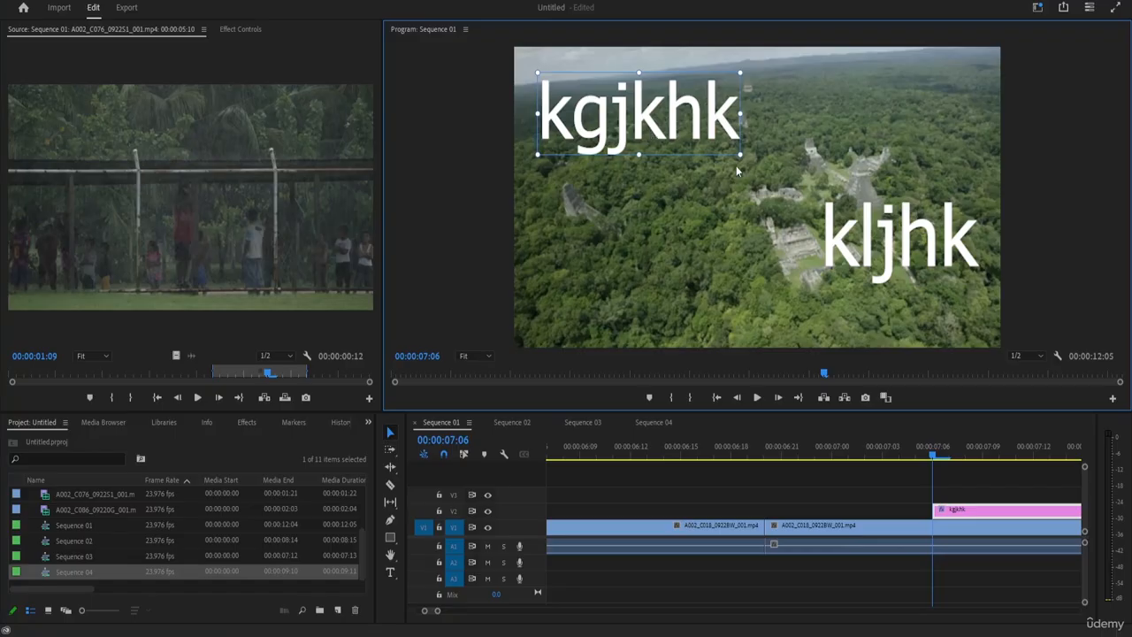
left_click_drag(744, 157, 706, 147)
Cut both text layers, "kgjkhk" and "kljhk", from the video frame.
right_click(668, 116)
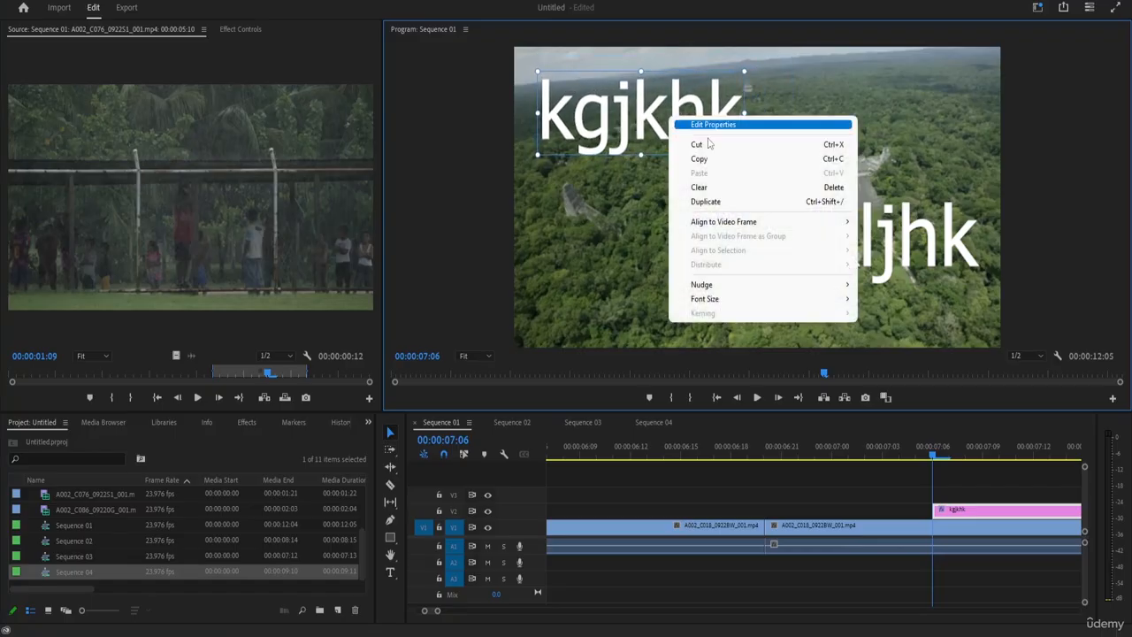
left_click(712, 144)
right_click(924, 256)
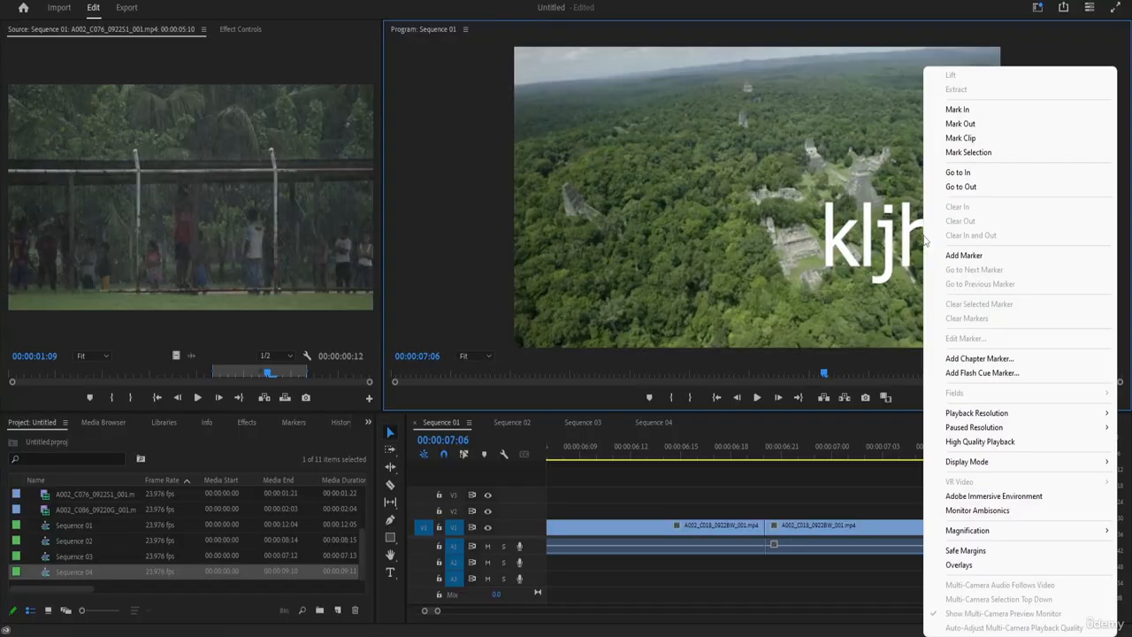
left_click(901, 246)
right_click(900, 246)
left_click(929, 275)
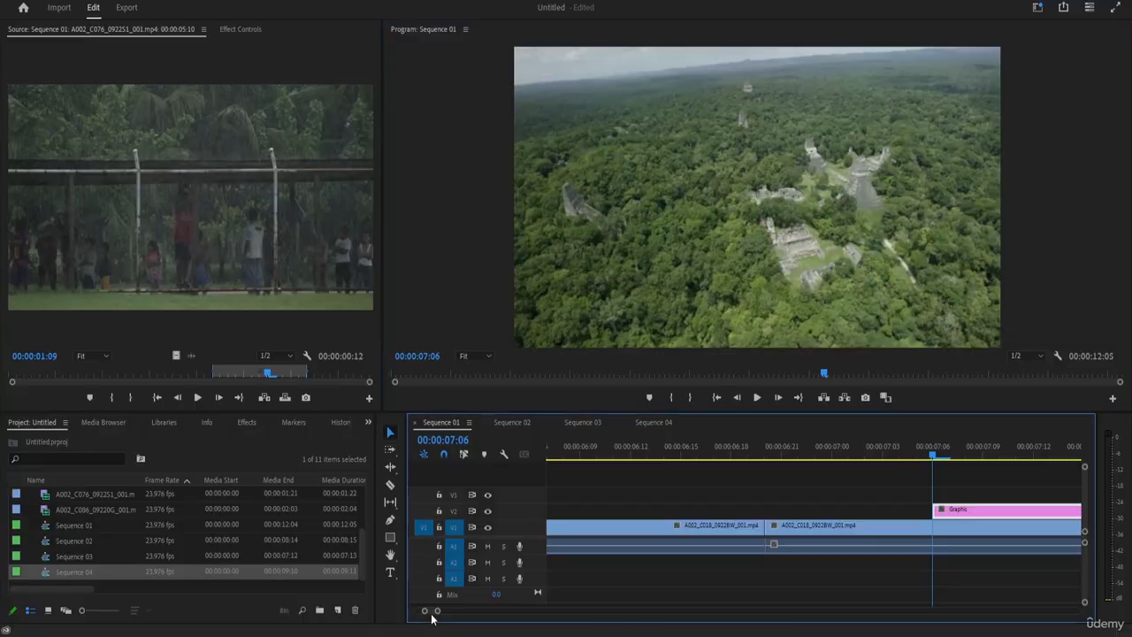
Cut the empty Graphic clip from track V2 of Sequence 01.
left_click_drag(431, 619, 434, 619)
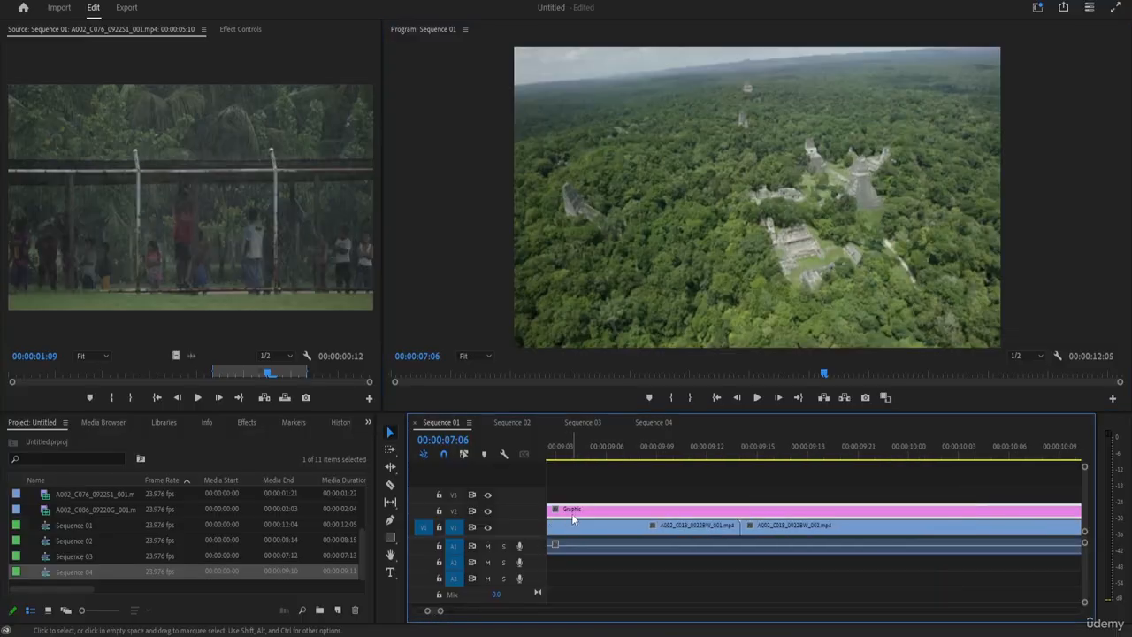
right_click(762, 522)
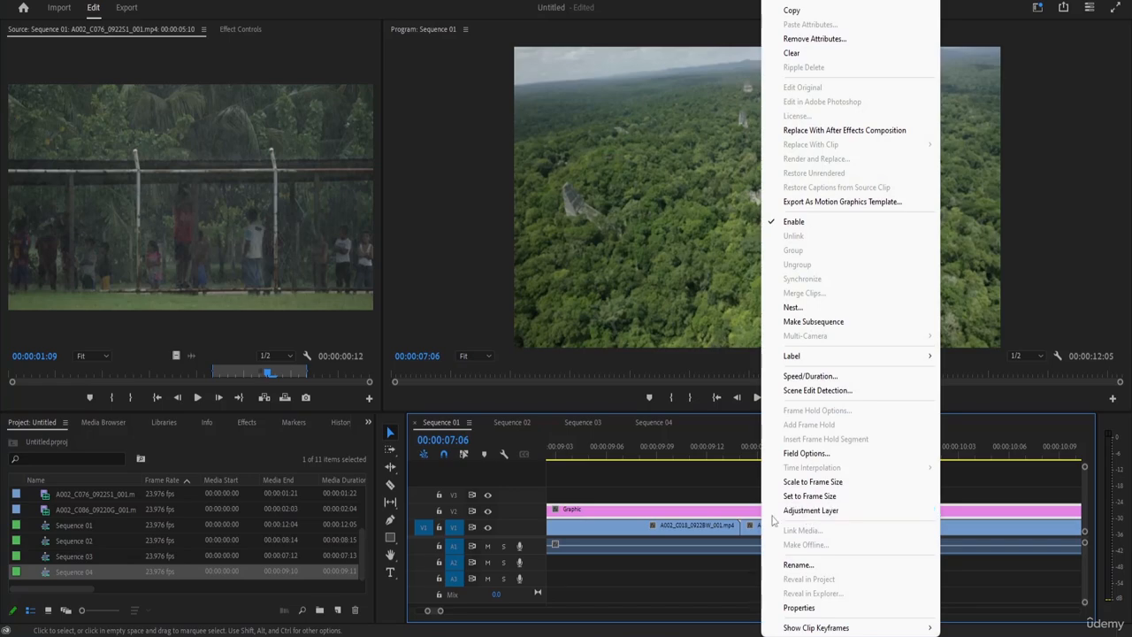
left_click(785, 3)
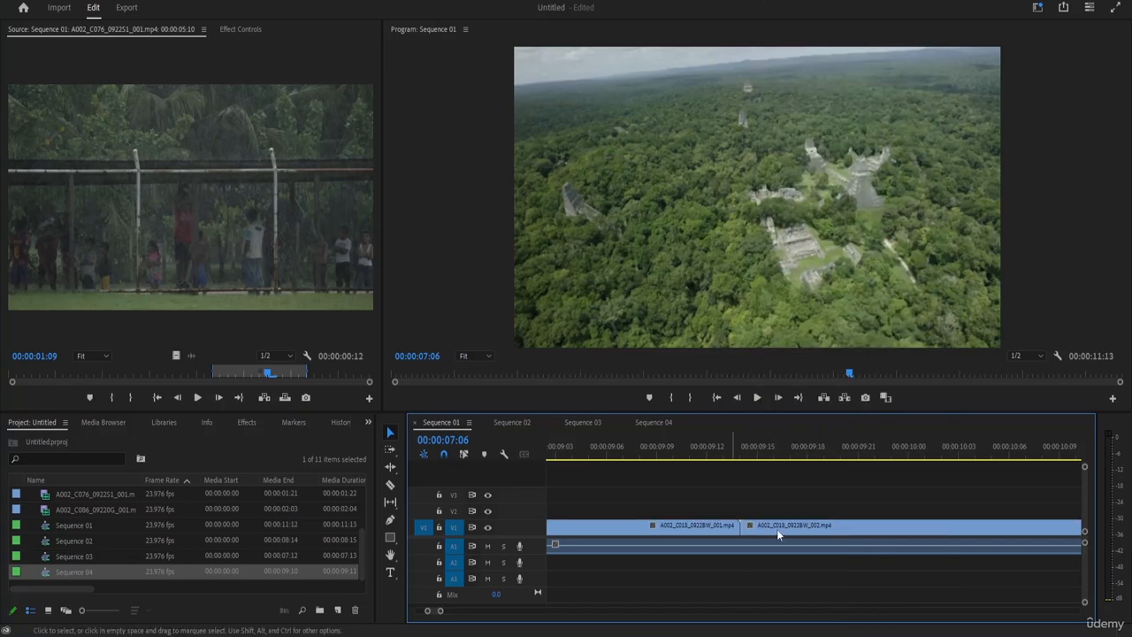